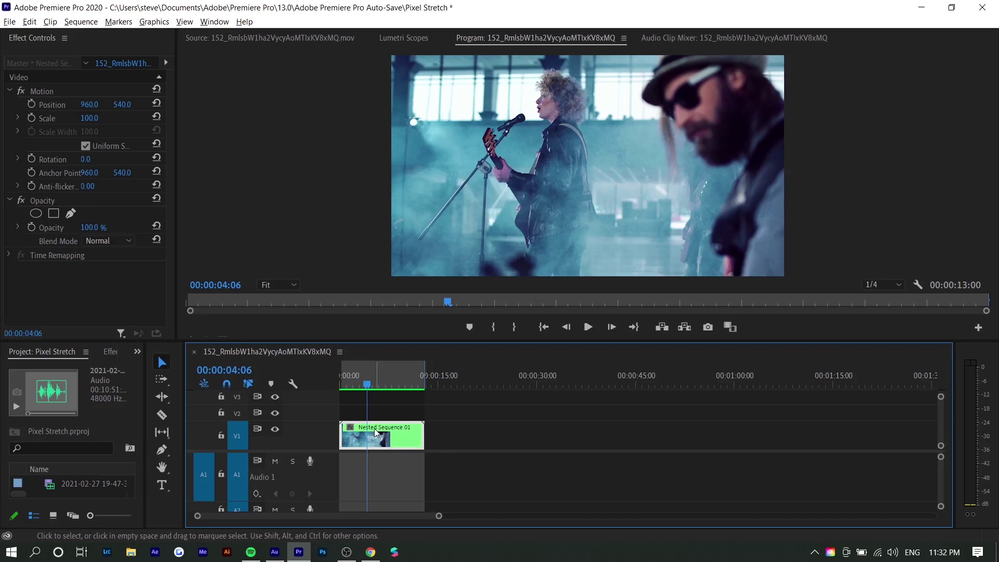
Alt-drag a copy of Nested Sequence 01 from V1 onto V2 and select the V2 copy
left_click_drag(374, 429, 373, 413)
left_click(451, 432)
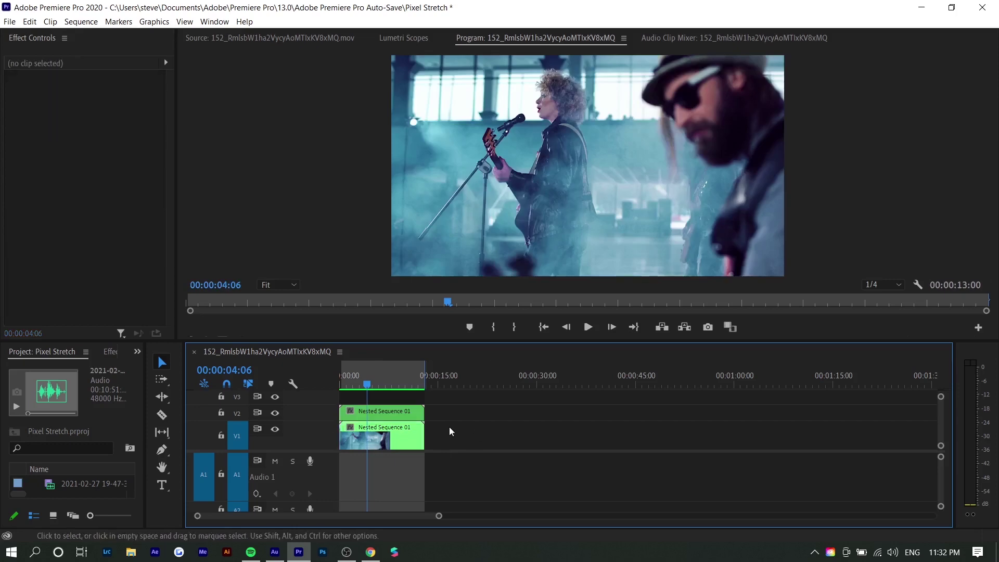
left_click(363, 414)
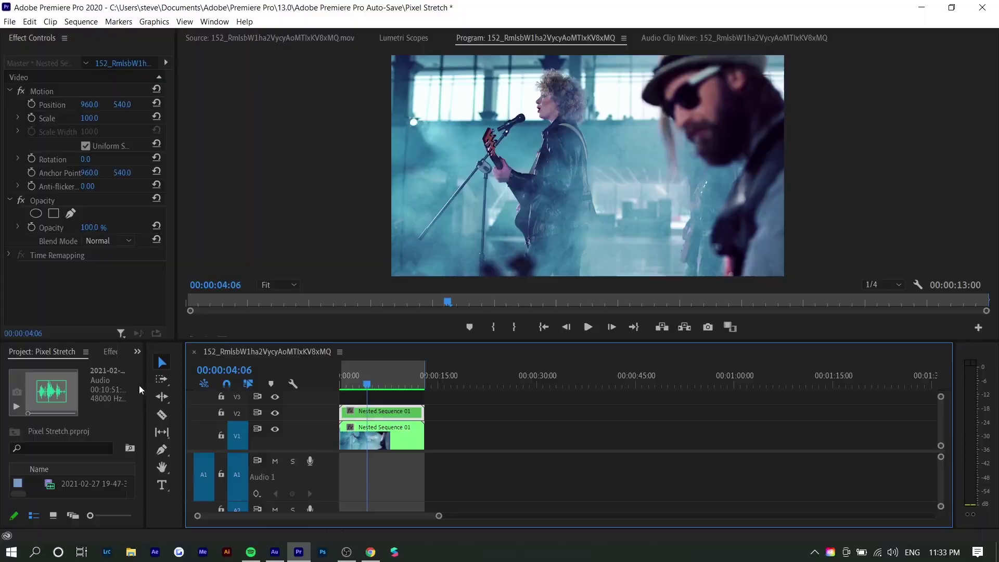
Find Directional Blur in Effects and apply it to the V2 Nested Sequence 01 copy
left_click(111, 352)
left_click(40, 369)
type("directional")
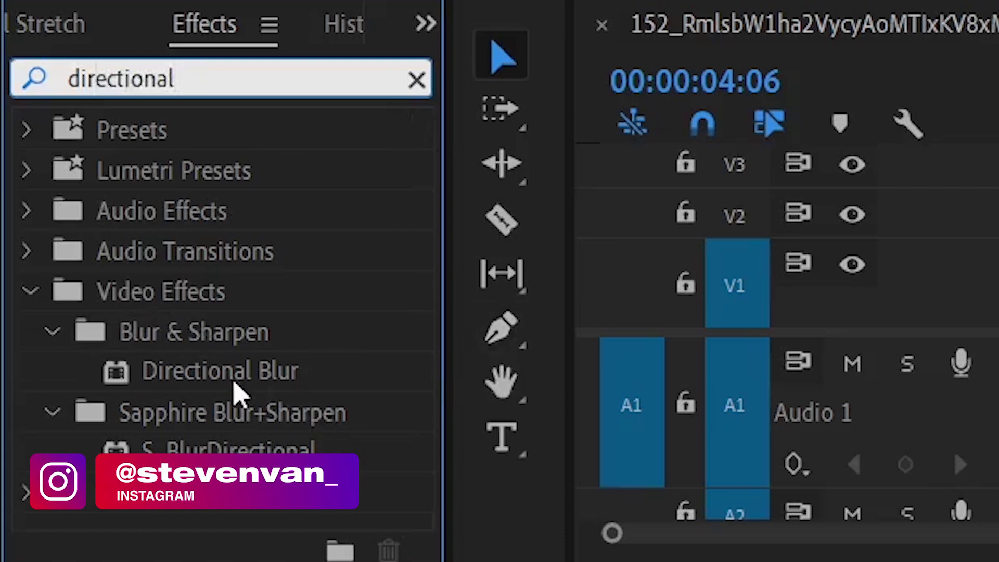
left_click_drag(239, 385, 381, 412)
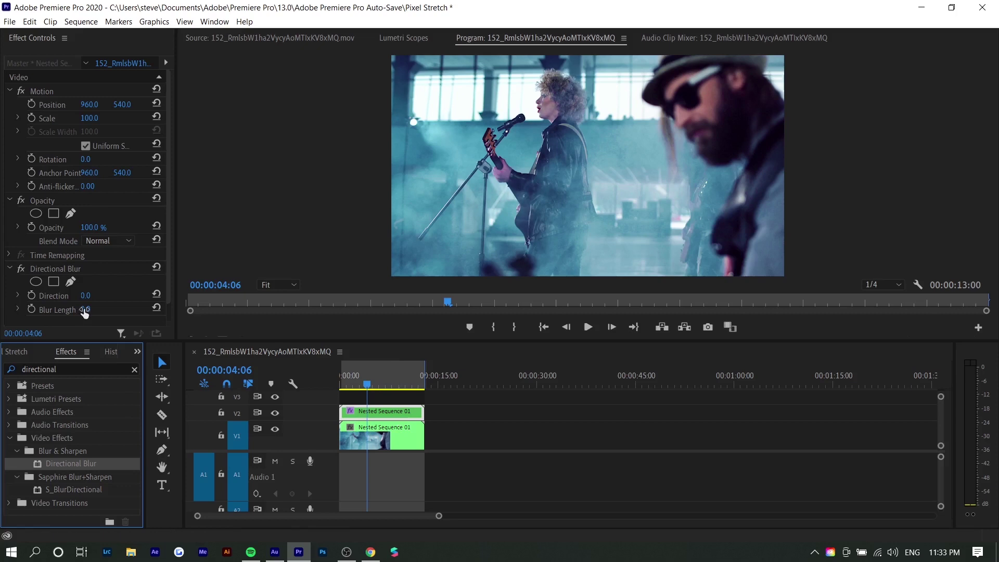
Set the Directional Blur Length to 924 and reselect the upper clip
left_click_drag(85, 312, 99, 310)
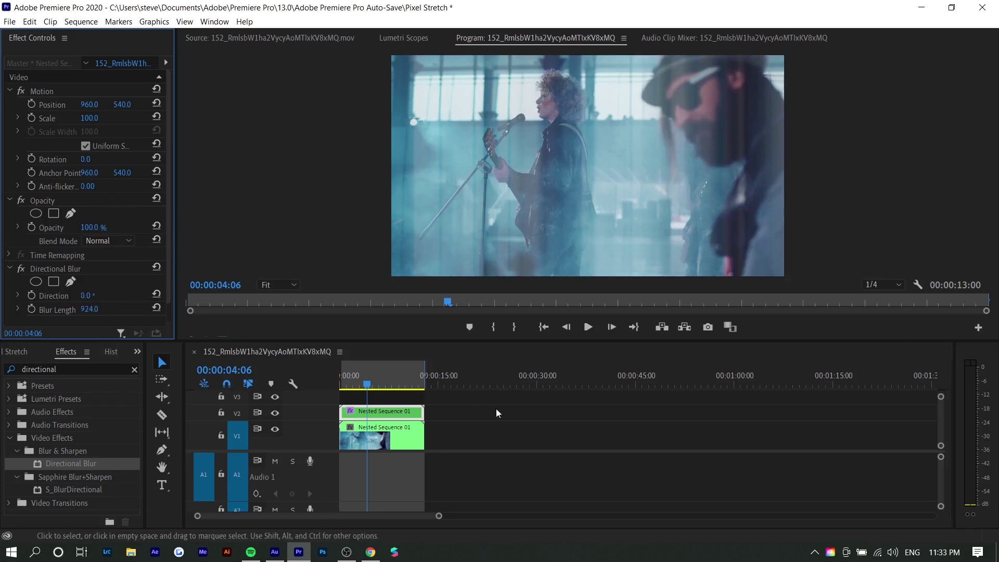
left_click(538, 414)
left_click(376, 410)
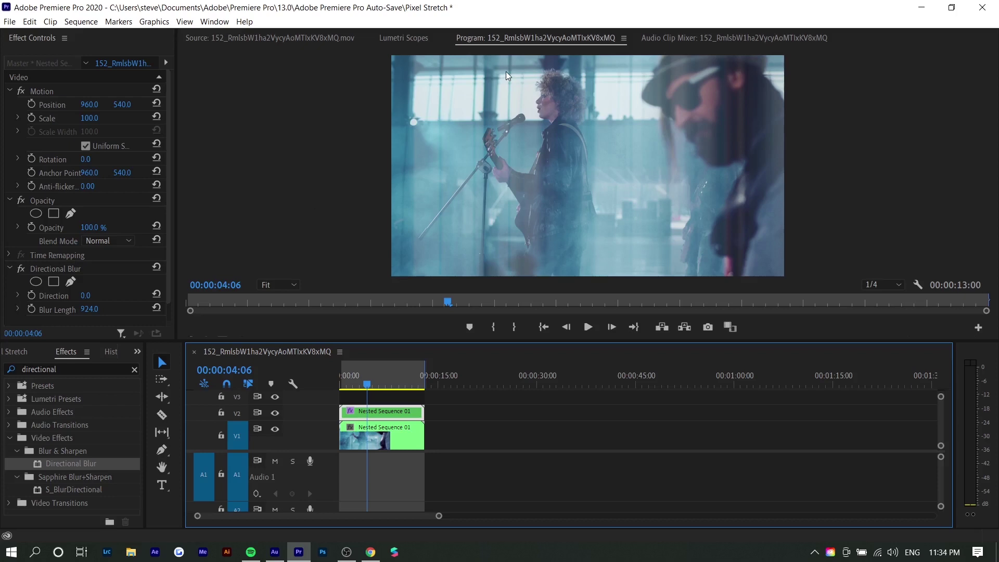
In Lumetri Basic Correction set Contrast 100, Highlights 56.9, Shadows -60.5, Whites 66.5, Blacks -65.3
left_click(214, 21)
left_click(239, 312)
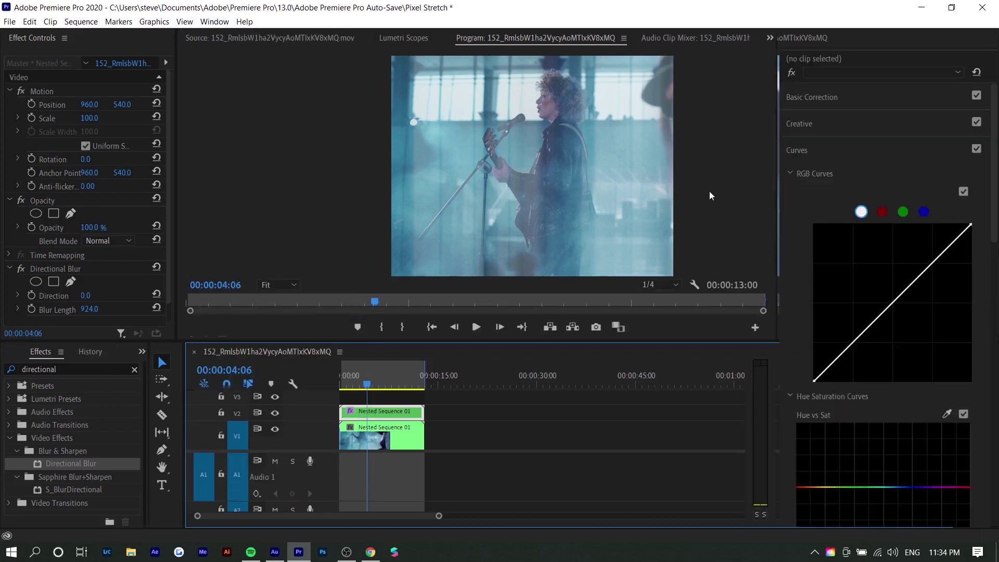
left_click(845, 97)
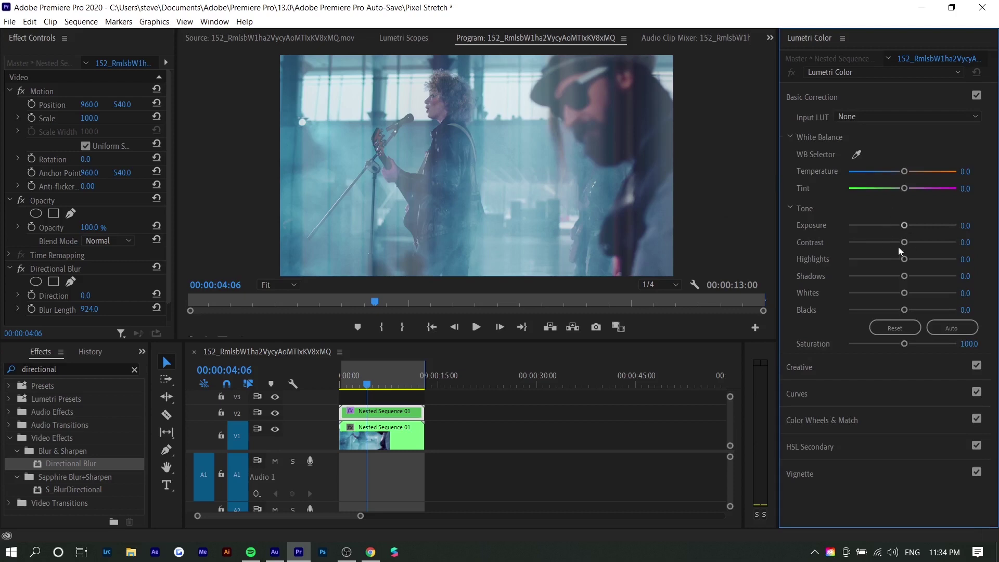
left_click_drag(904, 242, 921, 259)
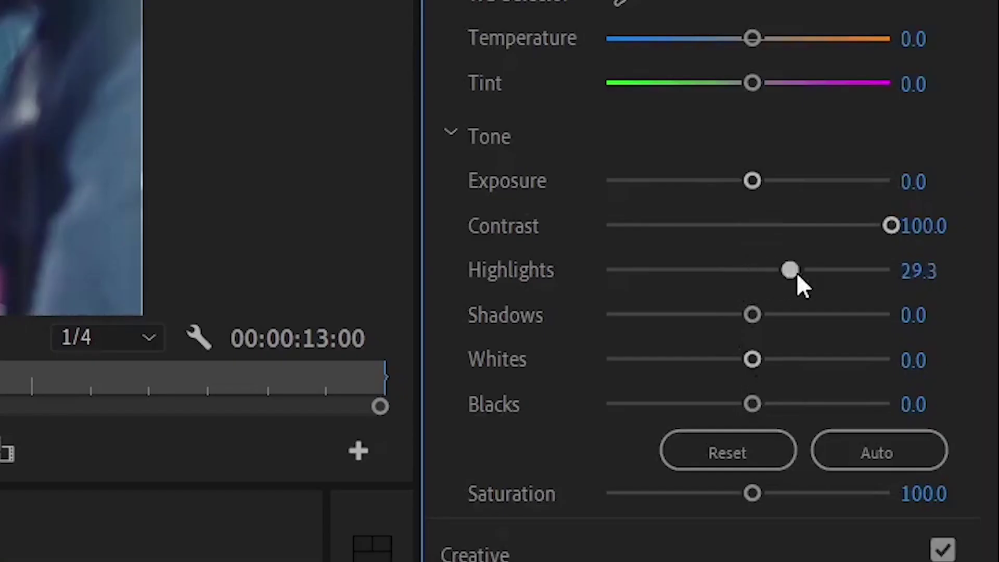
left_click_drag(797, 272, 823, 276)
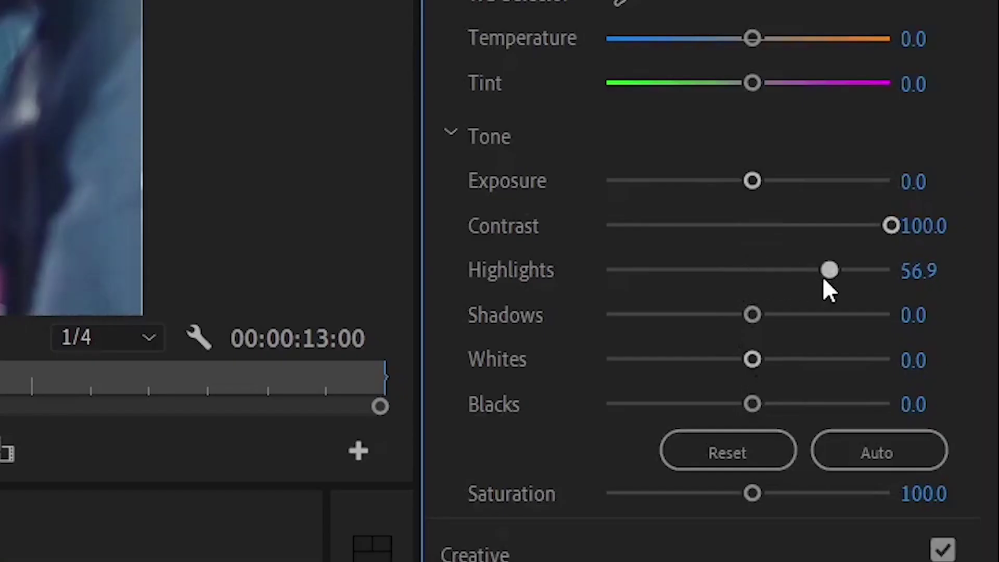
left_click_drag(750, 318, 659, 319)
left_click_drag(753, 359, 843, 380)
left_click_drag(753, 405, 651, 398)
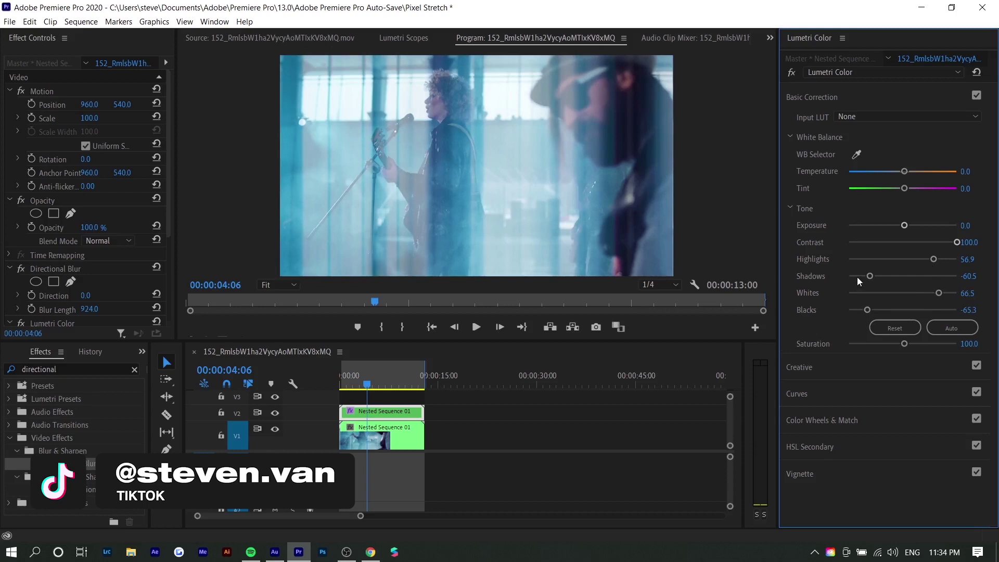
scroll(22, 314, "down", 1)
left_click(22, 311)
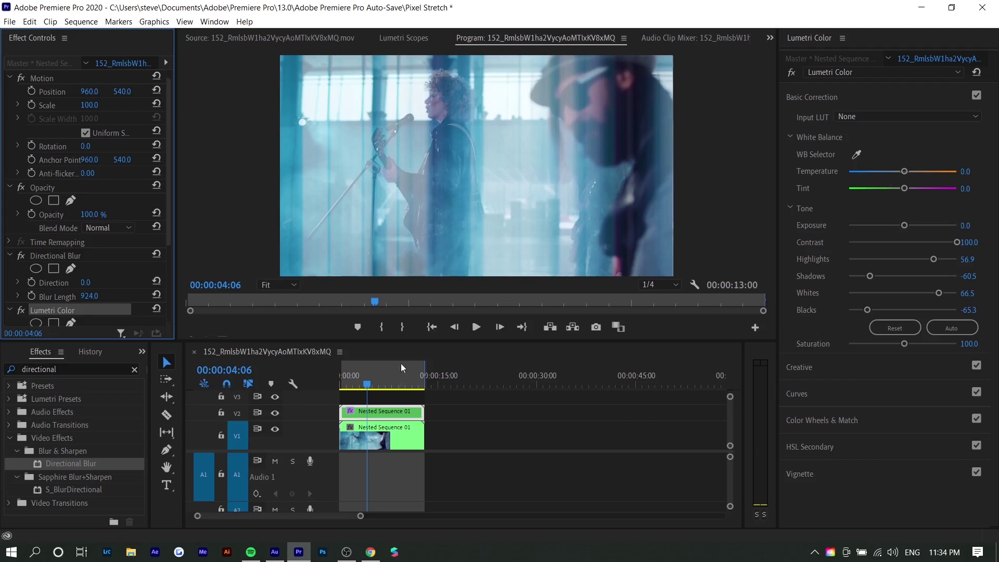
Set Lumetri Temperature to 31.7 and Creative Sharpen 54.5, Vibrance 55.7, Saturation 160.5
left_click_drag(908, 173, 920, 189)
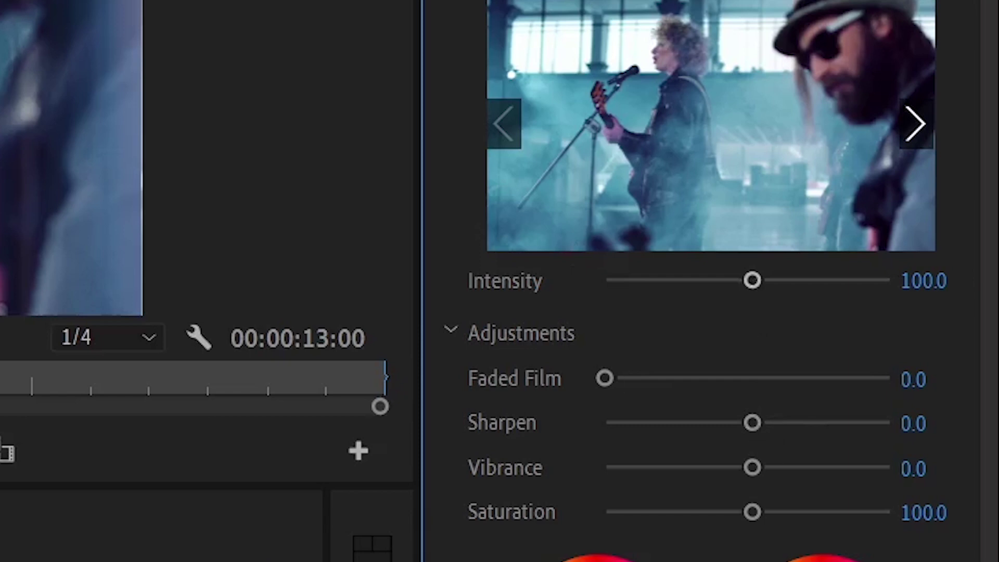
left_click(827, 423)
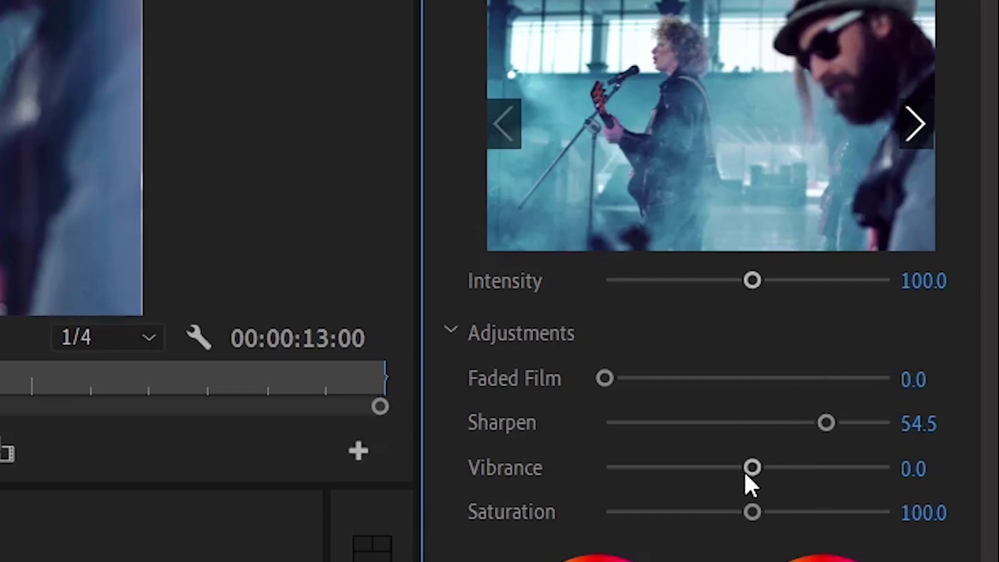
left_click(827, 482)
left_click_drag(754, 512, 835, 513)
Add points to the Lumetri master RGB curve and shape them into a steep S-curve
left_click(832, 476)
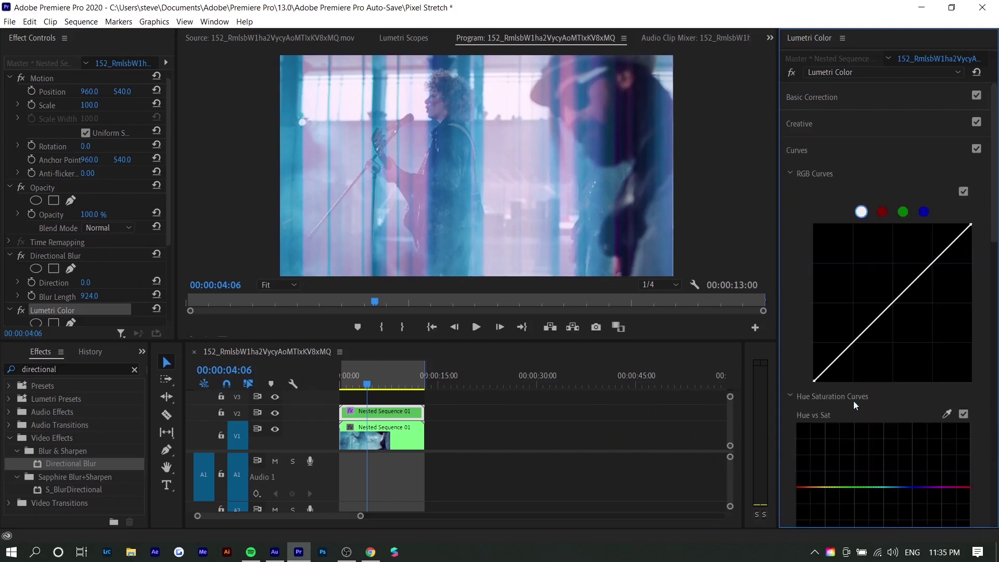
left_click(854, 342)
left_click(904, 294)
left_click_drag(948, 249, 935, 244)
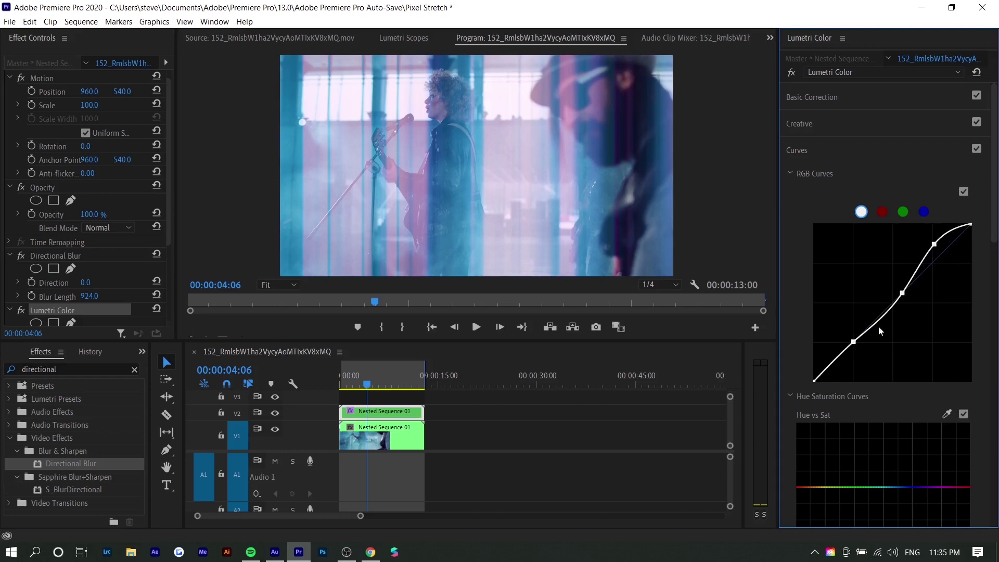
left_click_drag(854, 343, 864, 350)
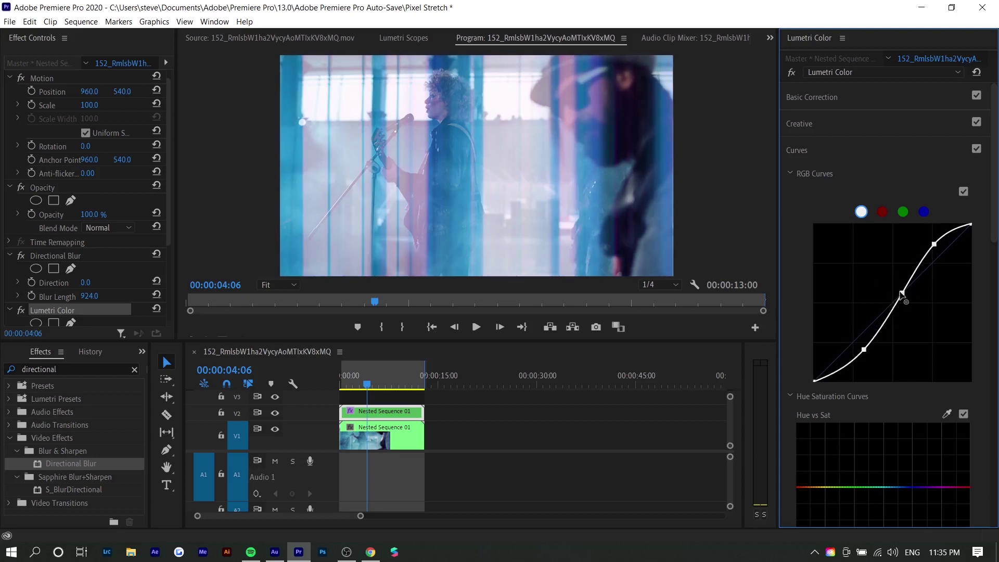
left_click_drag(903, 294, 916, 316)
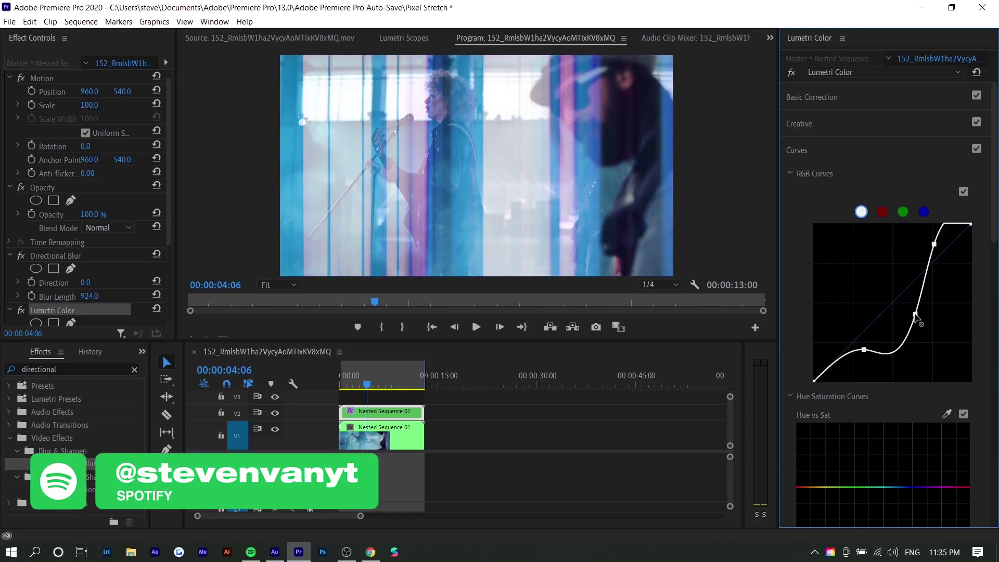
Render In to Out, watch the preview, then park the playhead at 00:00:08:00
left_click(80, 21)
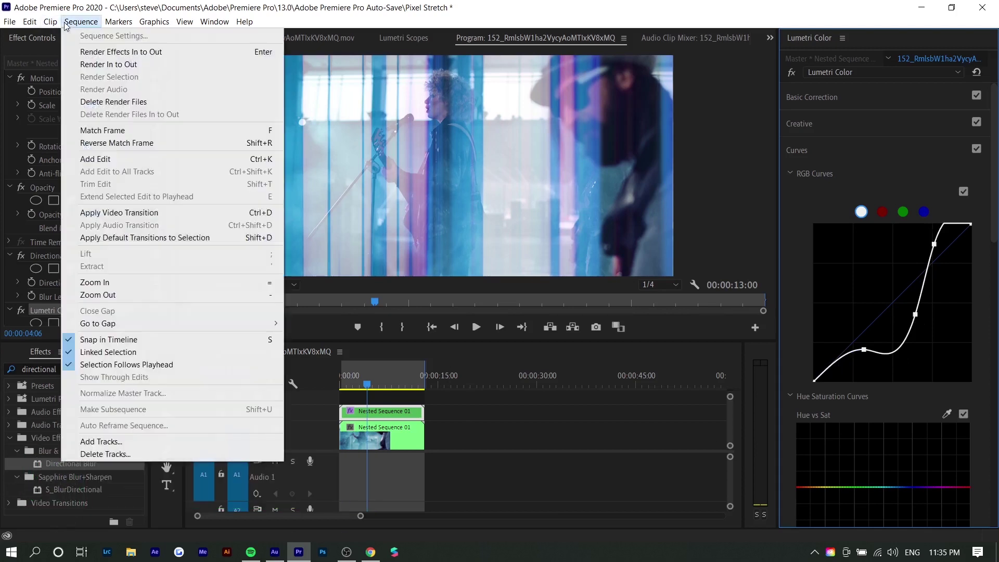
left_click(111, 66)
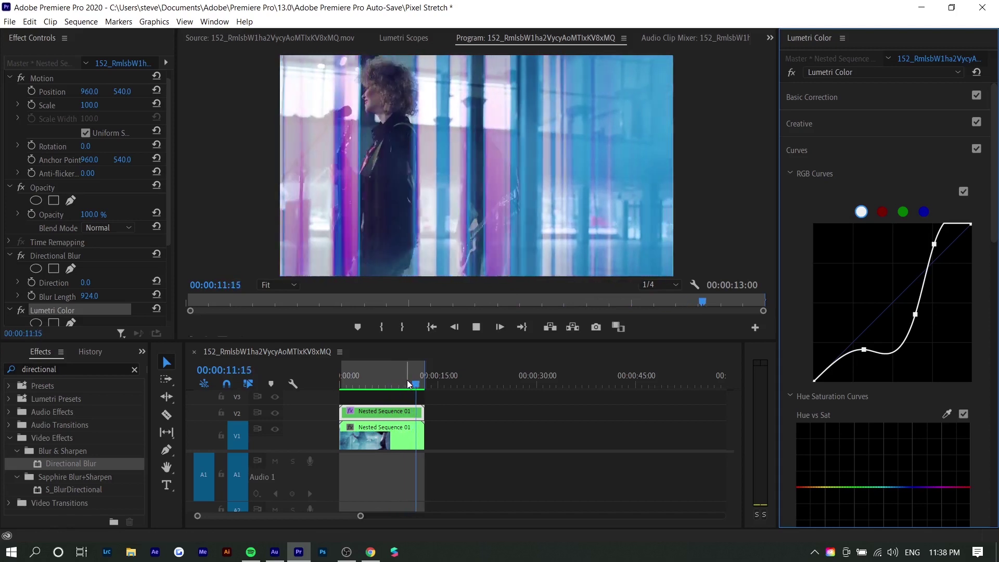
left_click(399, 383)
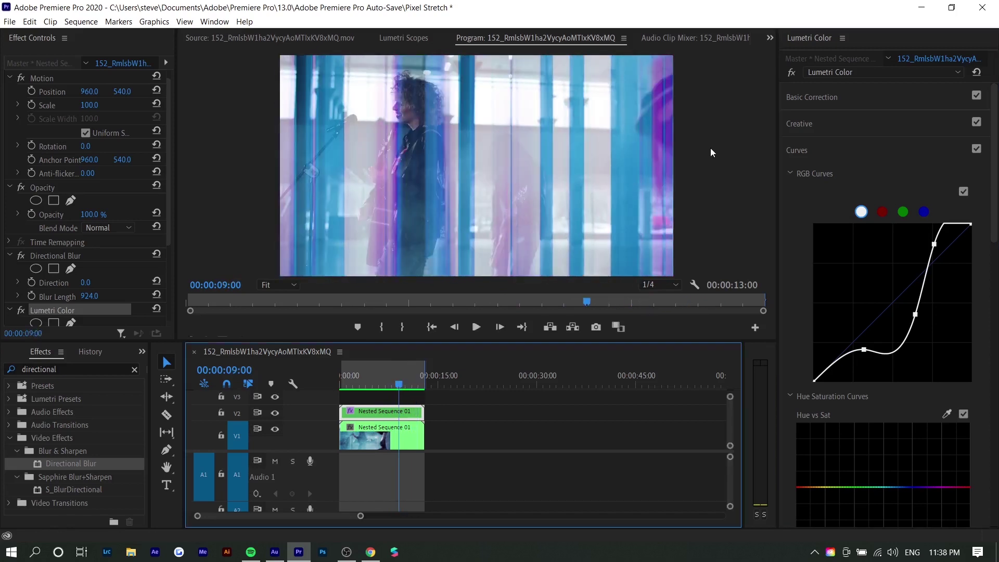
key("shift+Left")
key("shift+Left")
key("shift+Left")
key("shift+Left")
key("shift+Left")
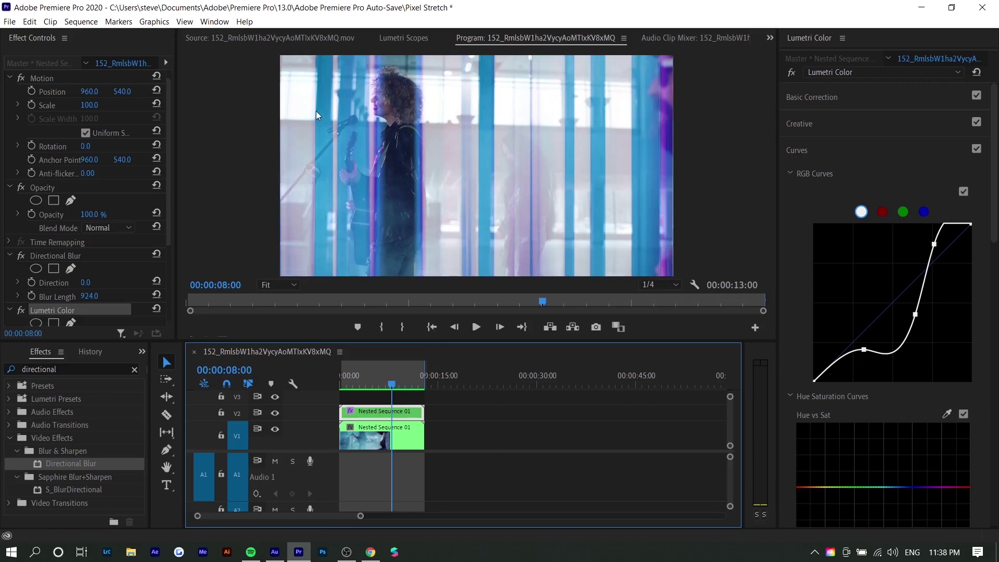
Nest the V2 overlay clip as Nested Sequence 04
right_click(402, 419)
left_click(468, 264)
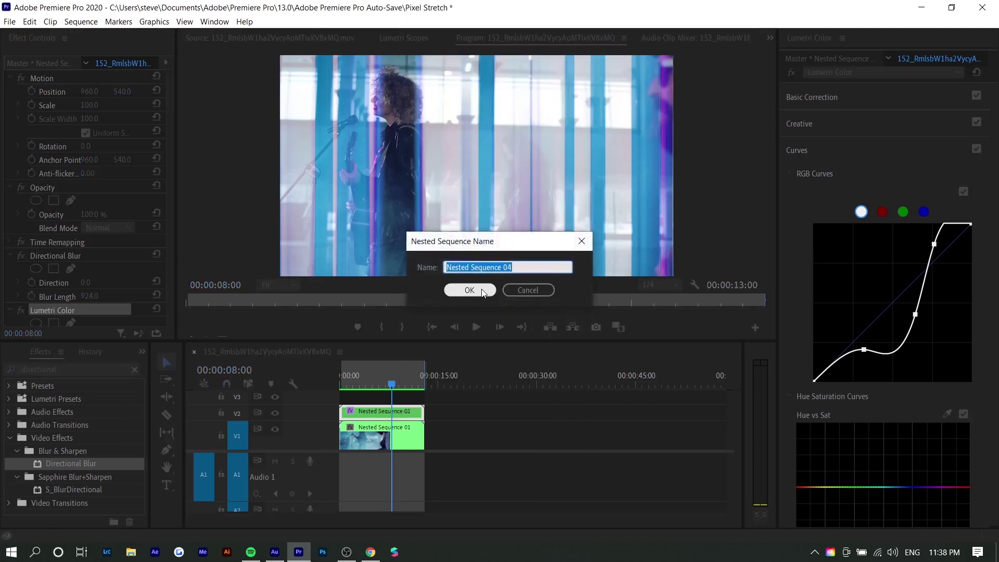
left_click(470, 290)
Search Effects for 'crop' and apply Crop to Nested Sequence 04
double_click(95, 373)
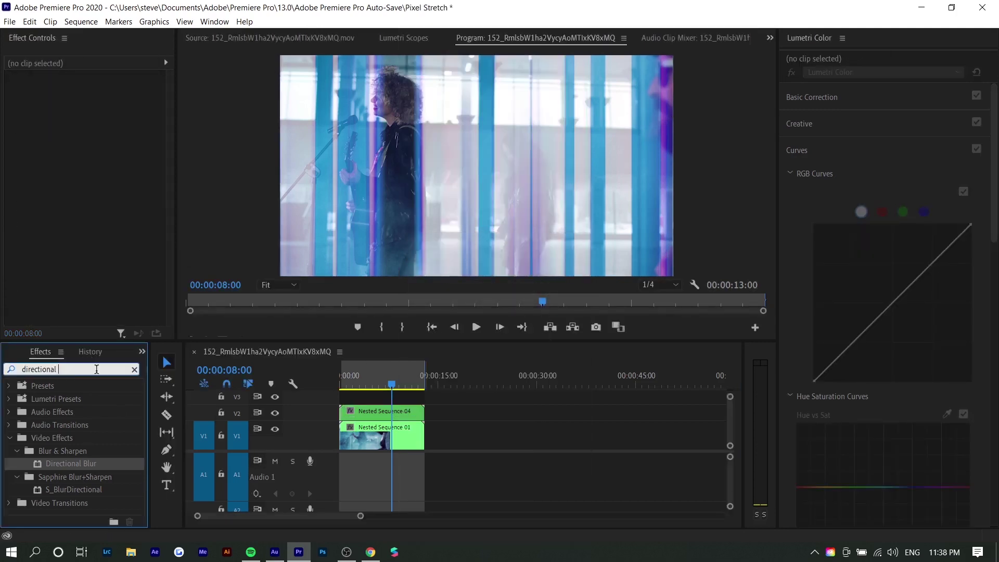
type("crop")
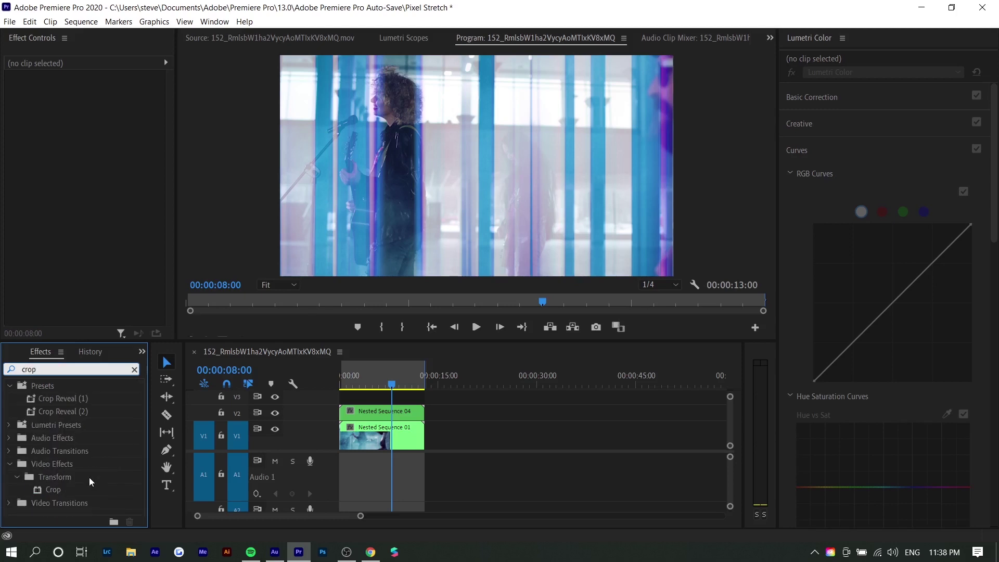
left_click_drag(74, 492, 369, 415)
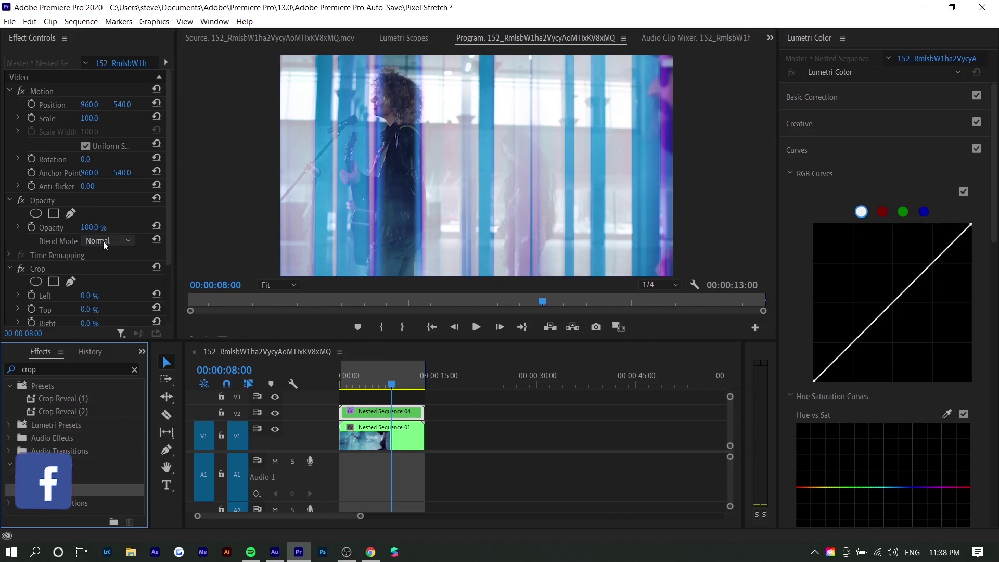
scroll(52, 262, "down", 1)
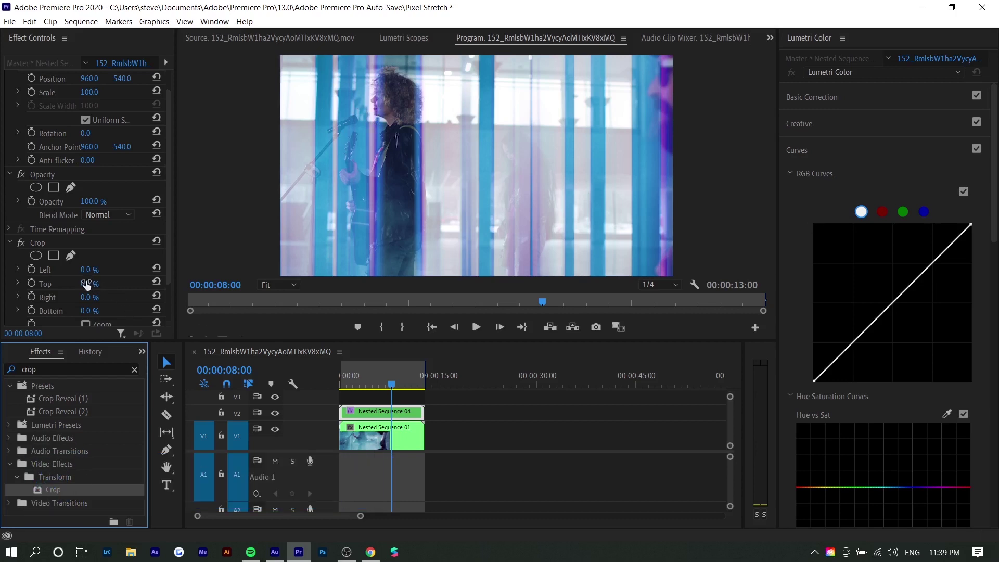
Set the Crop Top to 53.0% and Edge Feather to 294 on Nested Sequence 04
mouse_move(88, 284)
left_mouse_down()
mouse_move(140, 283)
mouse_move(90, 283)
mouse_move(127, 284)
mouse_move(105, 283)
left_mouse_up()
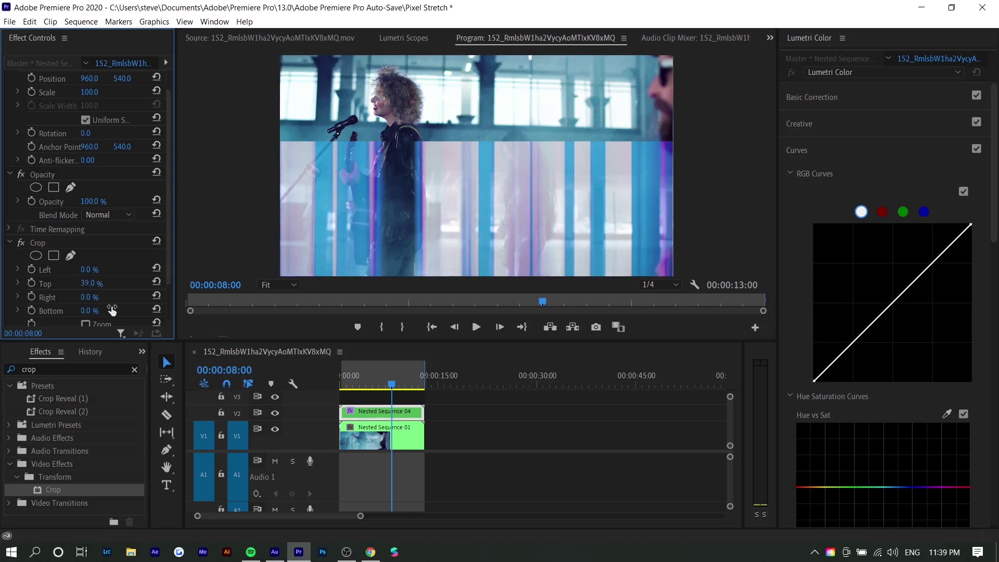
scroll(118, 307, "down", 2)
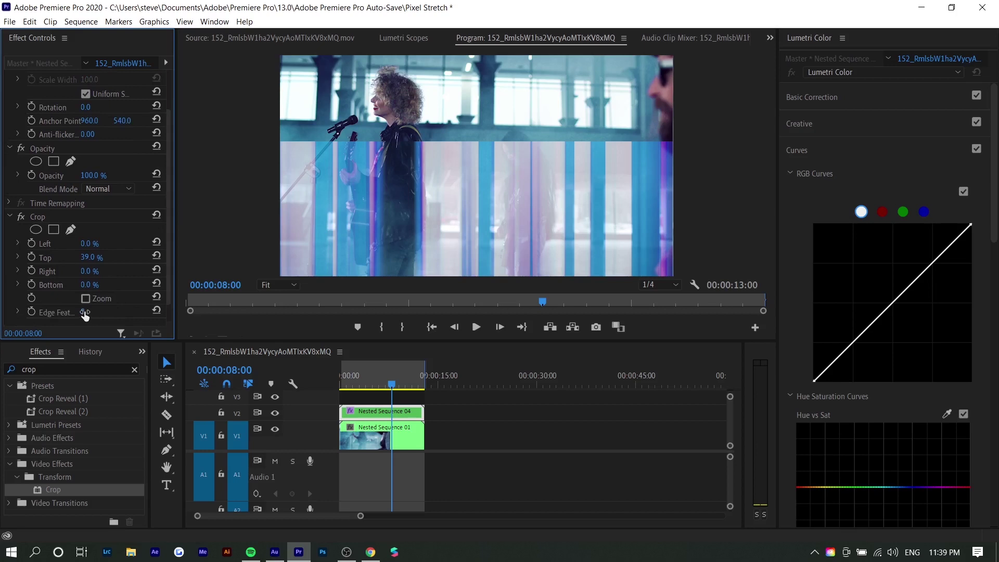
key("ctrl+z")
key("ctrl+z")
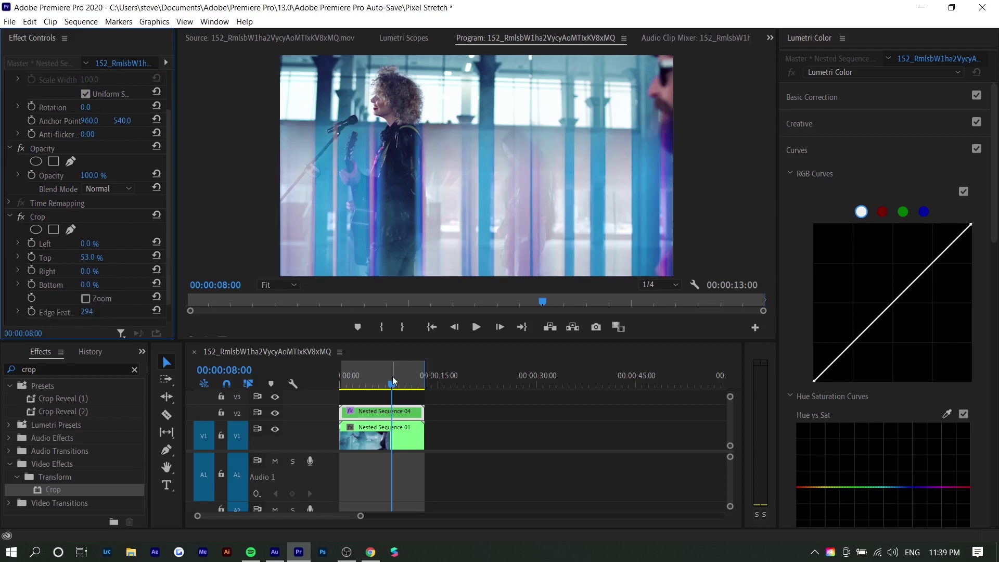
left_click_drag(392, 376, 351, 376)
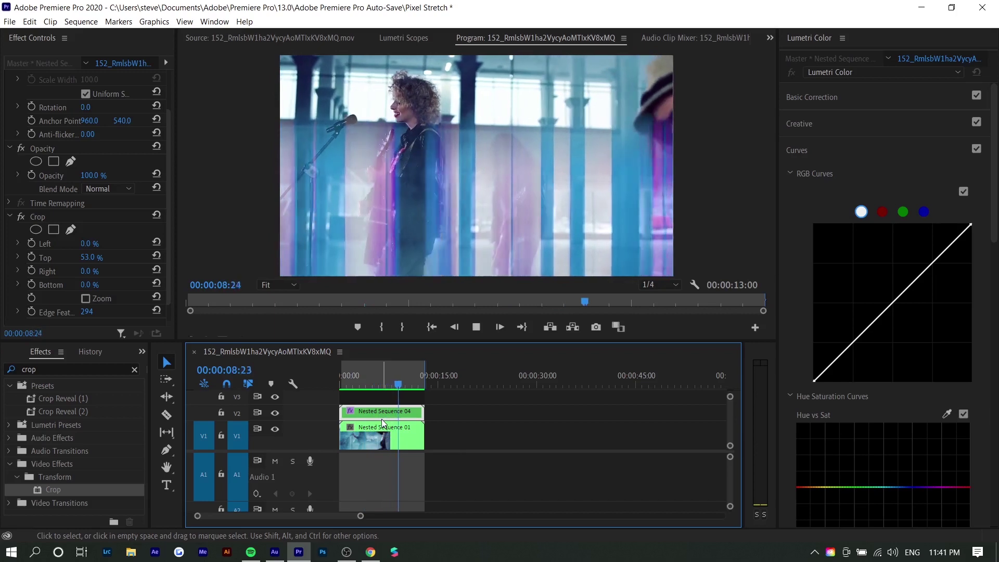
left_click(405, 386)
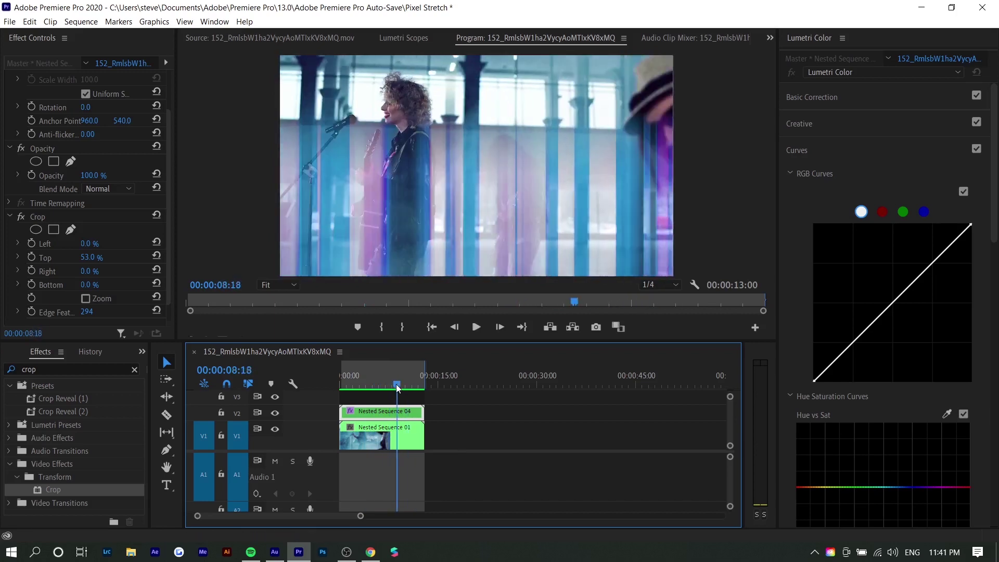
left_click_drag(404, 388, 402, 388)
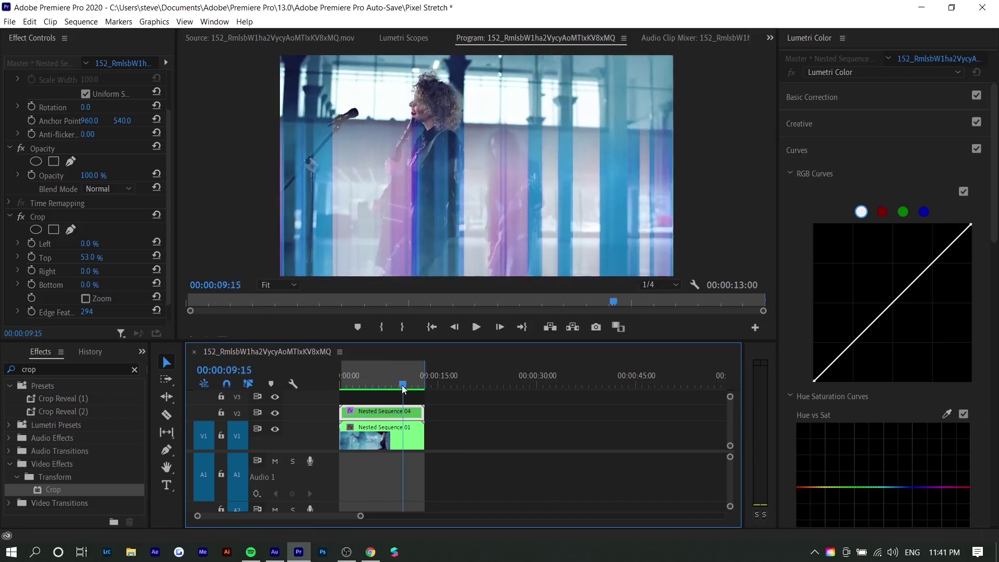